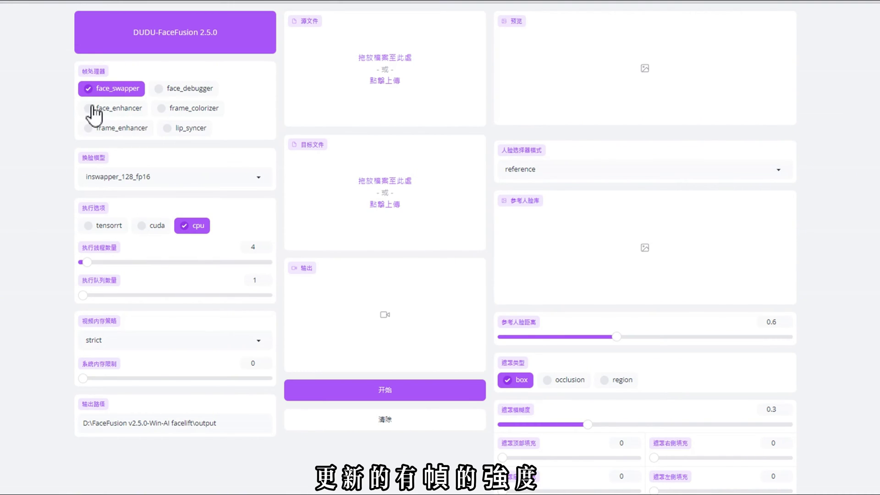
Briefly enable frame enhancement, then turn it back off.
left_click(89, 128)
left_click(200, 179)
left_click(239, 125)
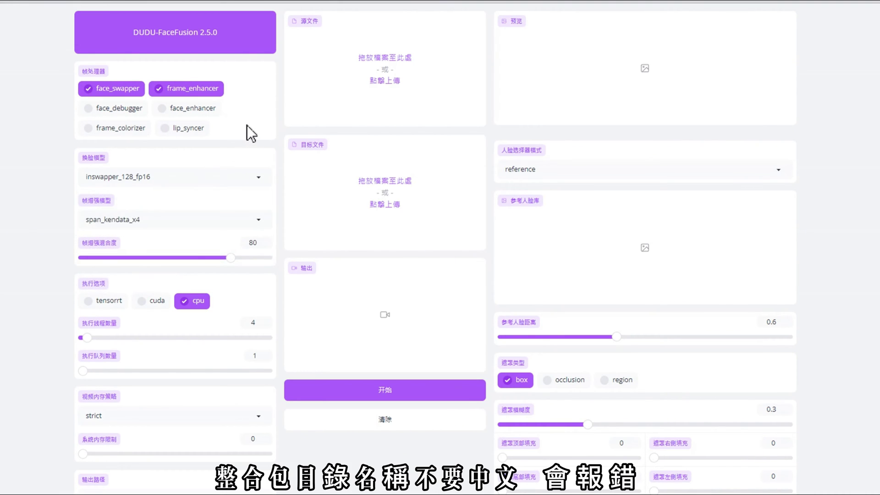
left_click(171, 92)
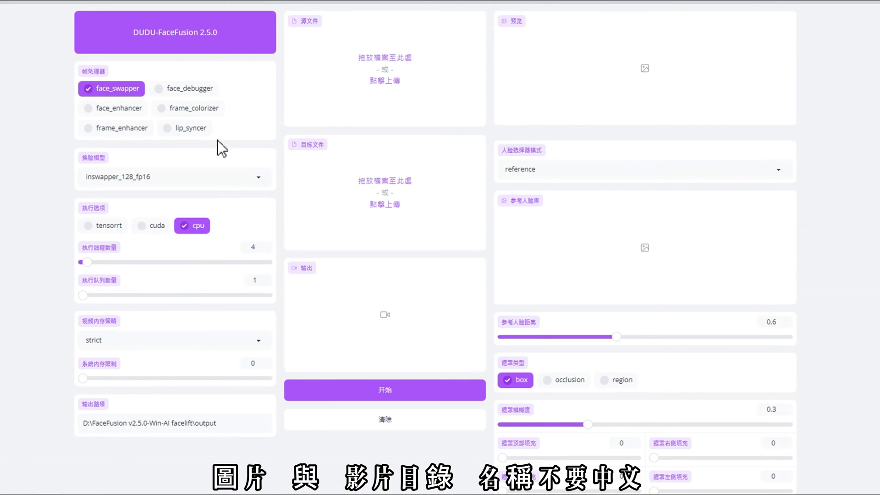
Load the long-haired woman's portrait JPG as the source face.
left_click(385, 82)
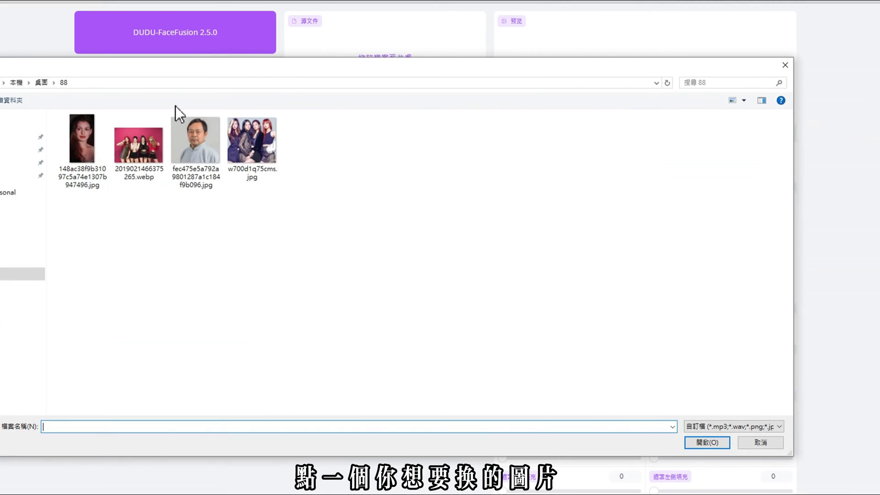
double_click(81, 144)
scroll(424, 314, "down", 5)
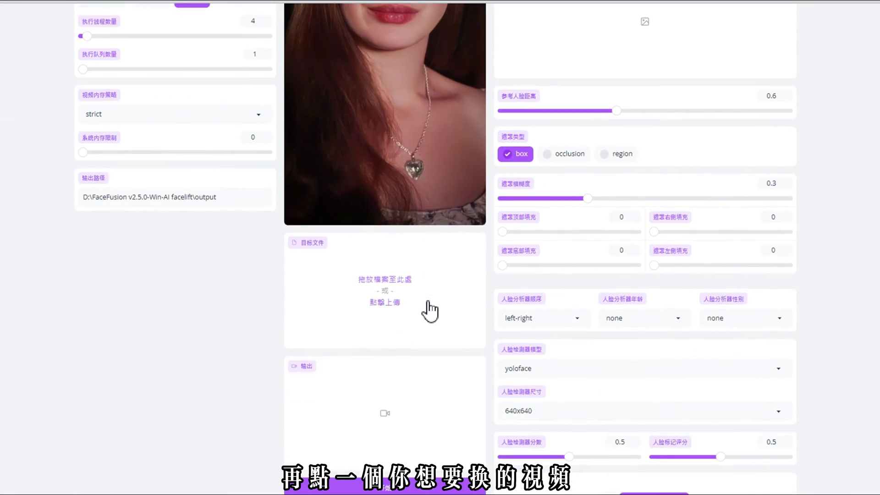
scroll(428, 309, "down", 1)
Load the dancing Snaptik MP4 as the target video and play it.
left_click(375, 264)
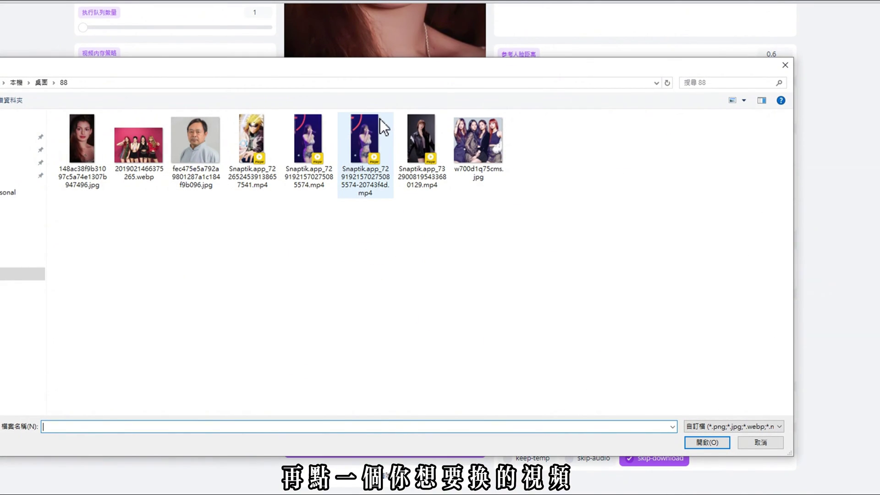
double_click(421, 133)
scroll(367, 366, "down", 5)
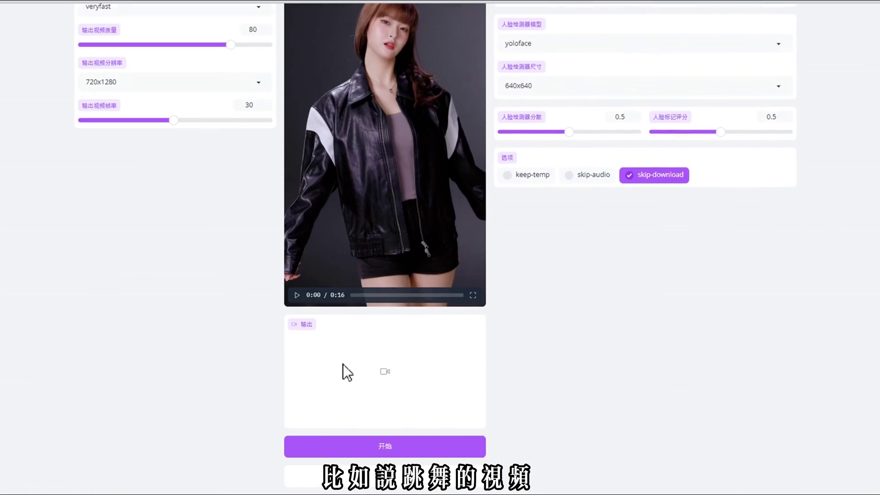
left_click(299, 282)
scroll(300, 291, "up", 2)
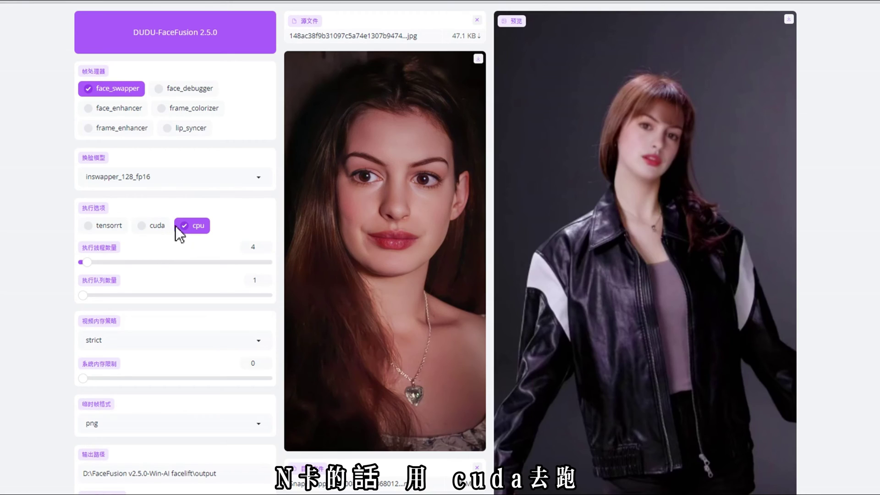
Switch execution from cpu to cuda and enable the face_enhancer frame processor.
left_click(146, 226)
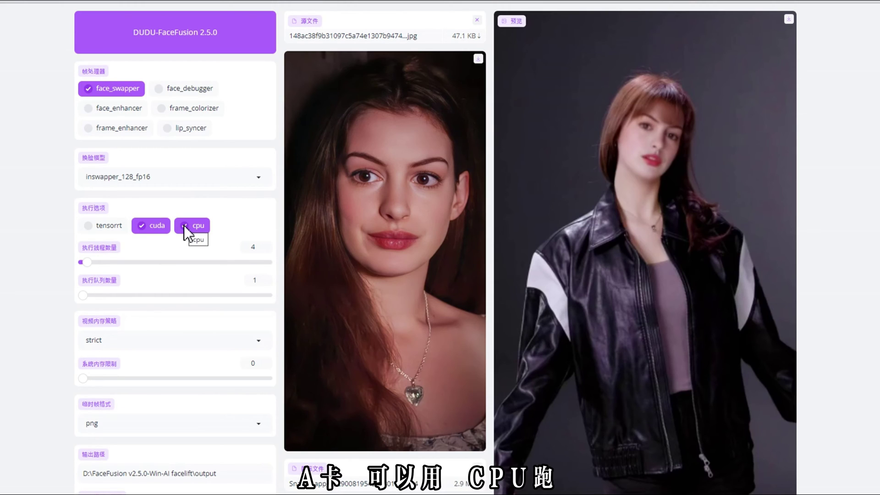
left_click(183, 225)
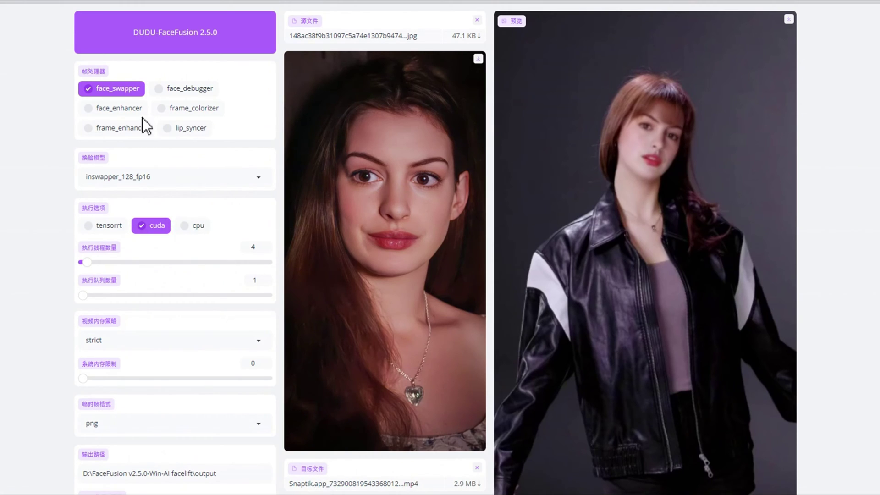
left_click(89, 109)
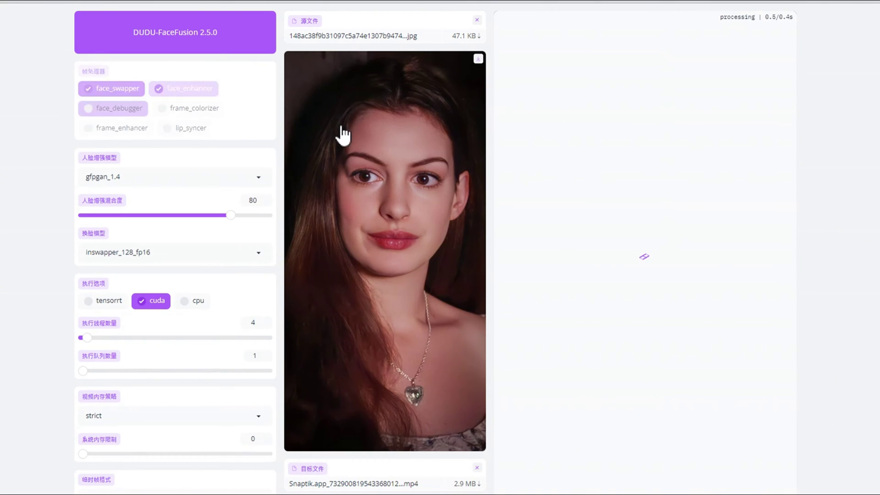
Move the 预览帧 slider to a later frame of the target video.
scroll(593, 197, "down", 5)
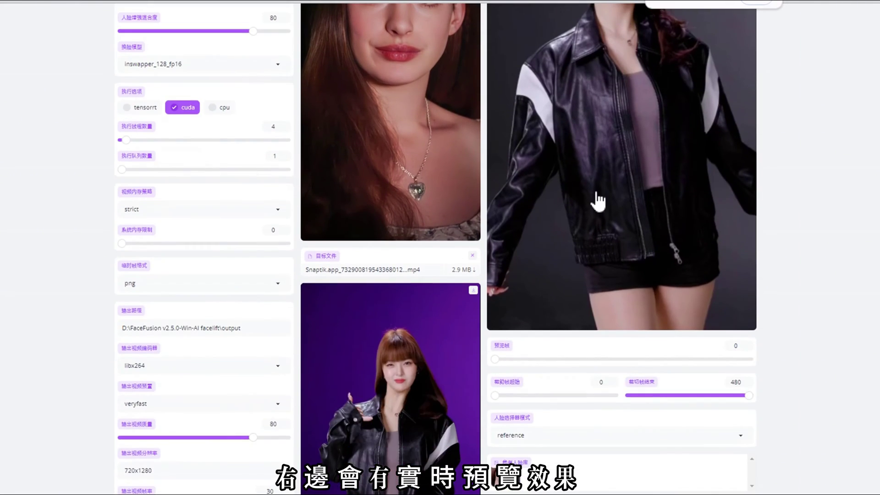
scroll(589, 216, "up", 5)
scroll(588, 259, "down", 3)
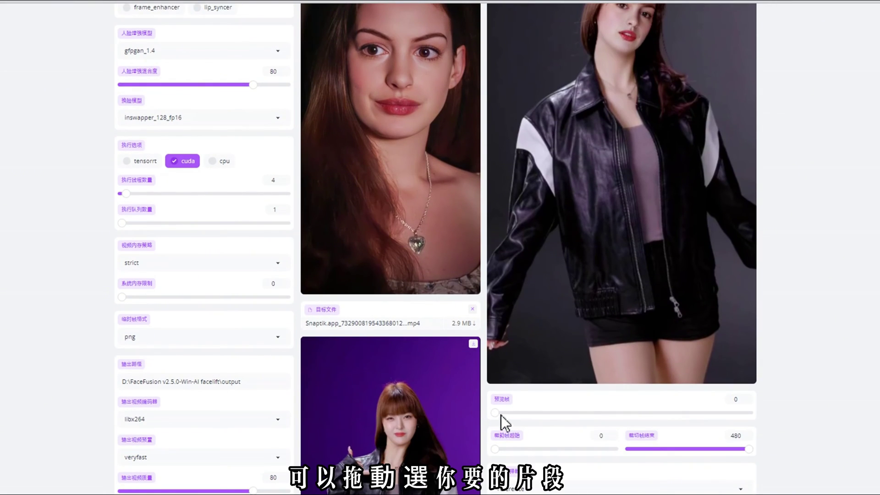
left_click(504, 416)
scroll(517, 407, "up", 1)
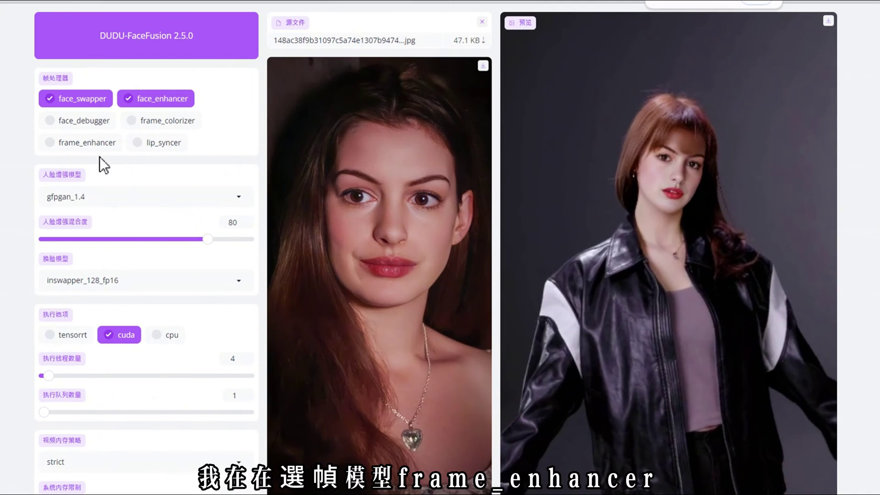
Enable frame_enhancer, set face enhancer blend to 78, and raise execution threads to 5.
left_click(50, 142)
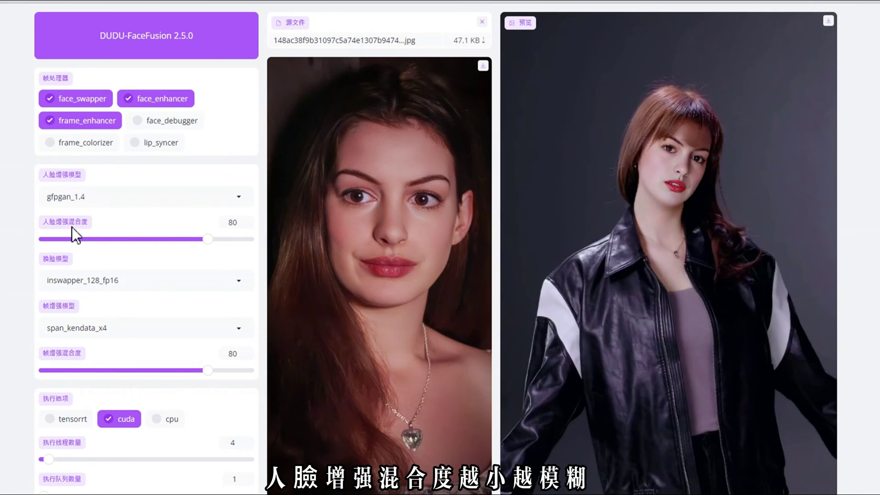
mouse_move(206, 240)
left_mouse_down()
mouse_move(233, 240)
mouse_move(203, 238)
left_mouse_up()
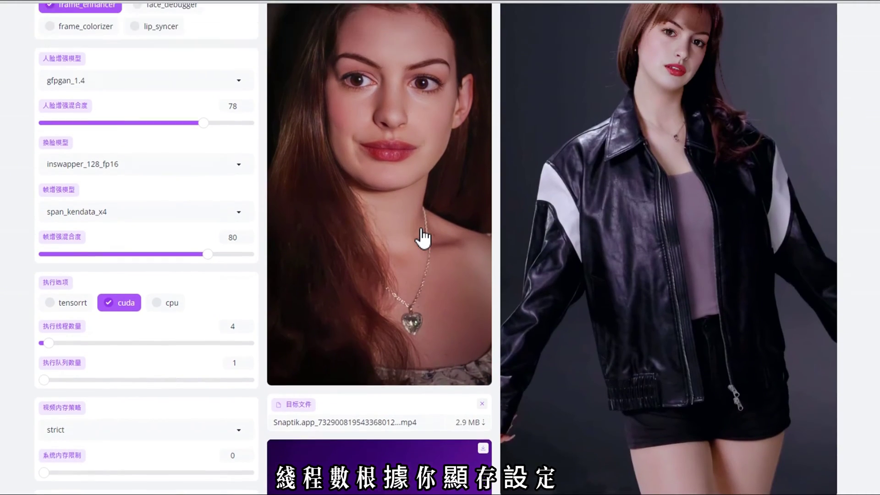
scroll(251, 205, "down", 3)
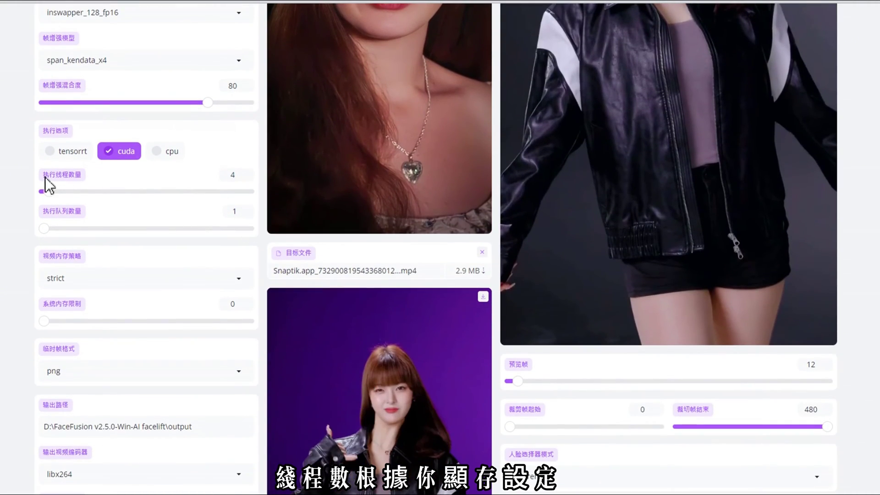
left_click(248, 174)
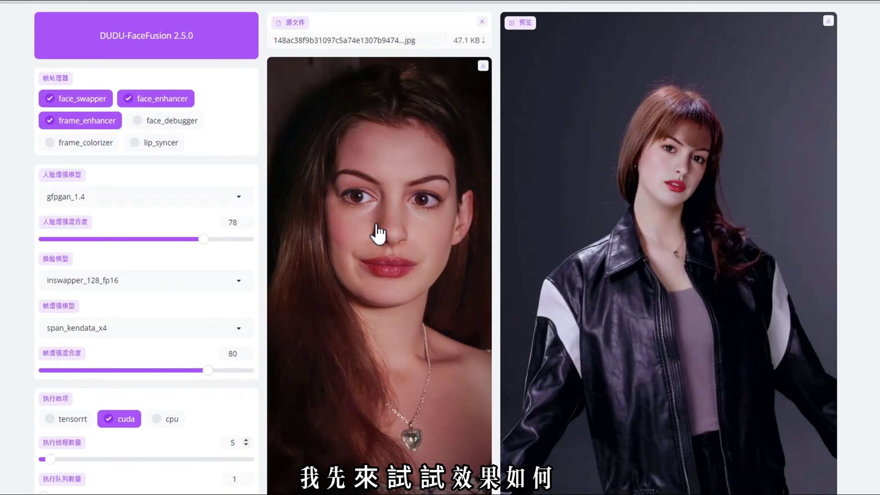
scroll(373, 232, "down", 3)
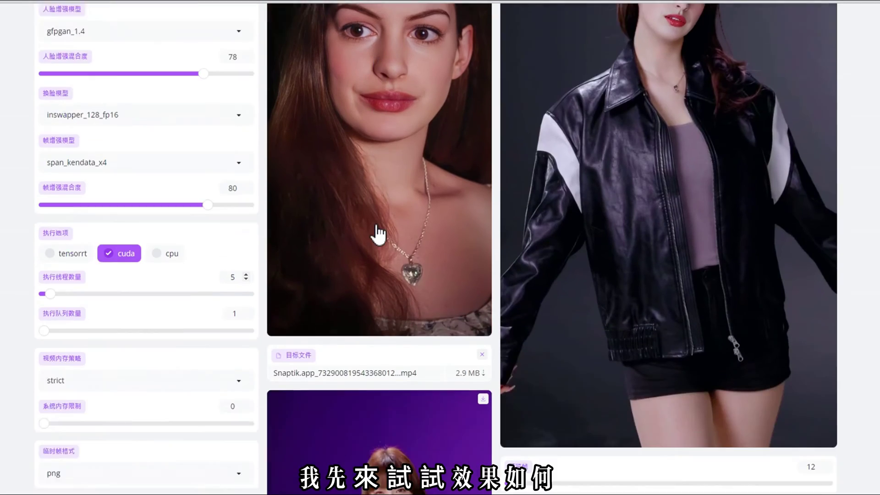
scroll(373, 232, "down", 5)
scroll(442, 235, "down", 4)
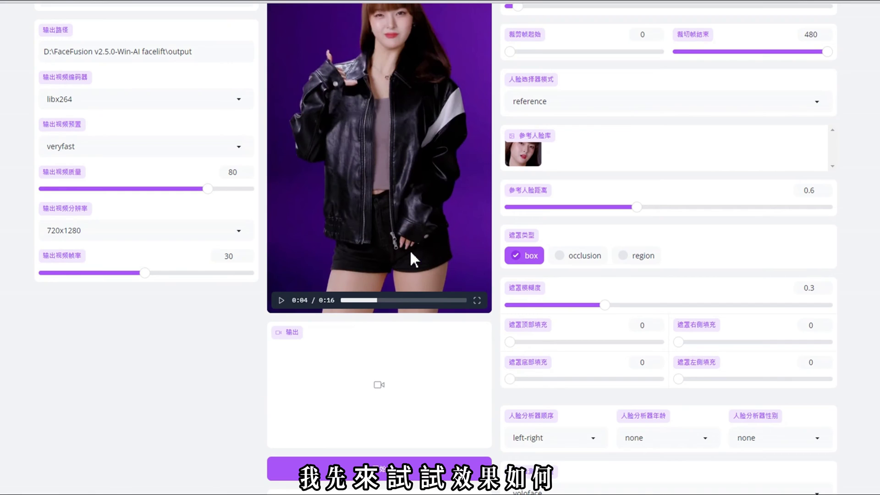
scroll(411, 252, "down", 3)
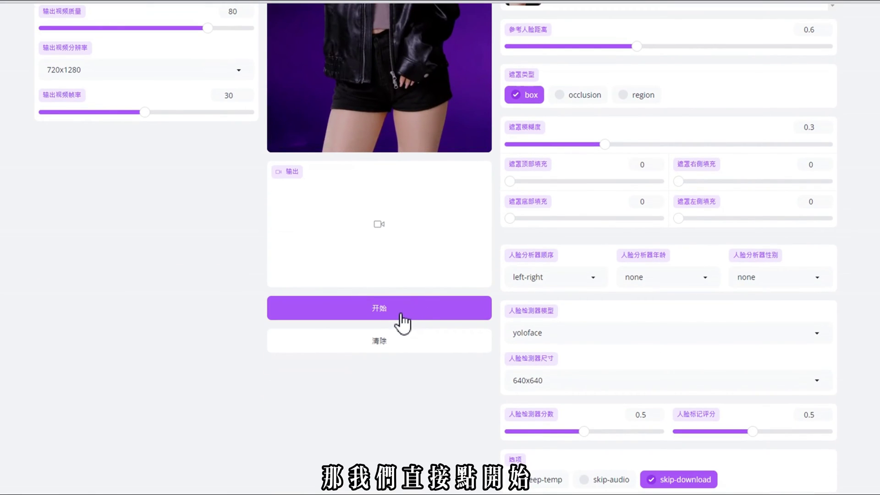
left_click(401, 316)
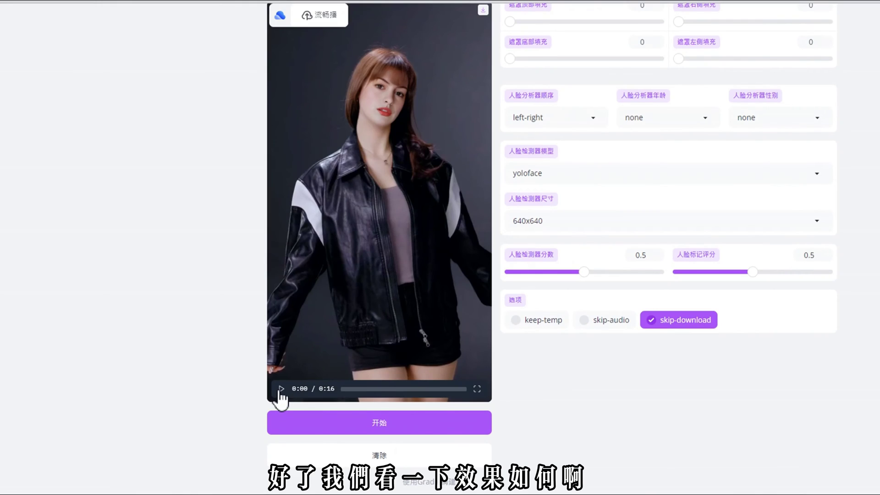
left_click(280, 391)
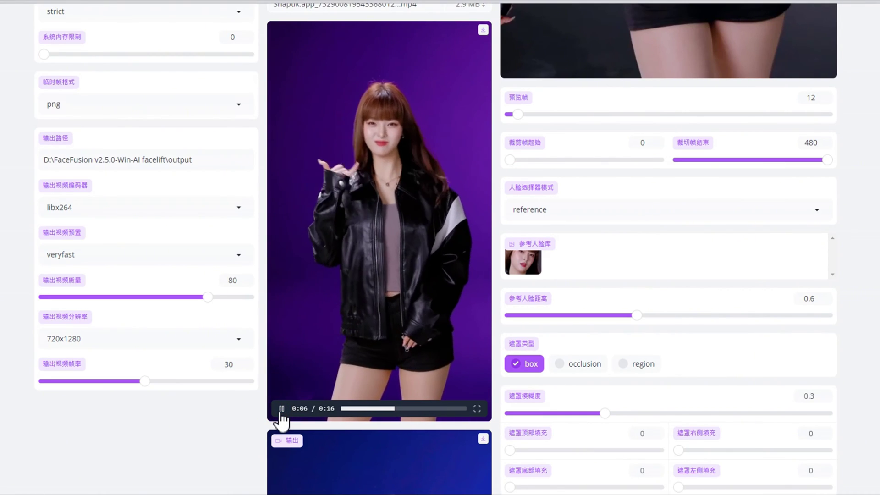
scroll(385, 381, "down", 1)
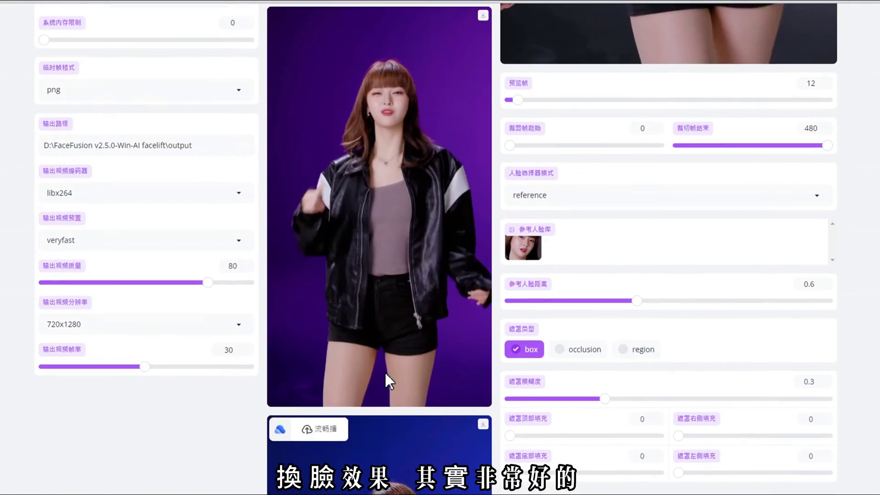
scroll(385, 380, "up", 6)
scroll(385, 380, "up", 5)
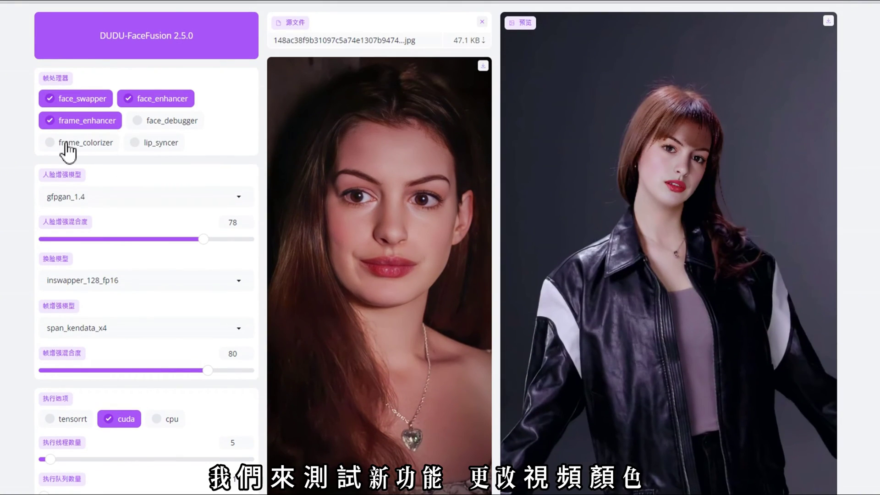
Enable frame_colorizer and switch the face enhancer model to gpen_bfr_1024.
left_click(51, 141)
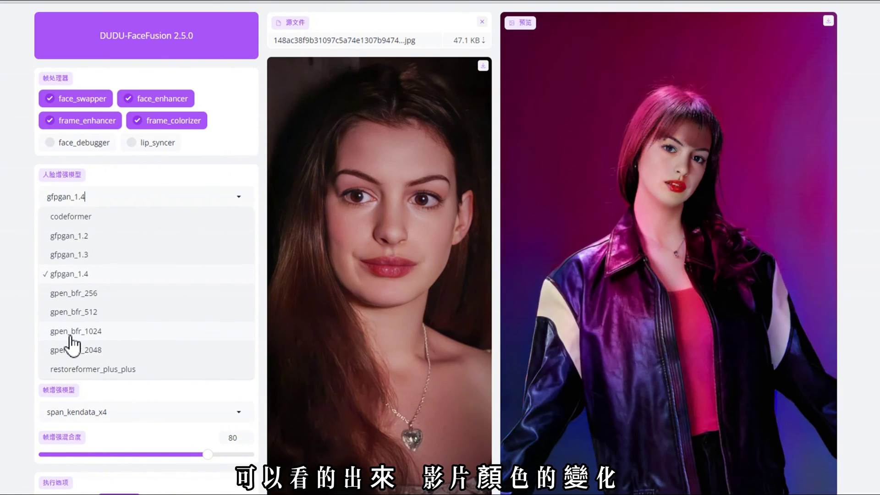
left_click(762, 207)
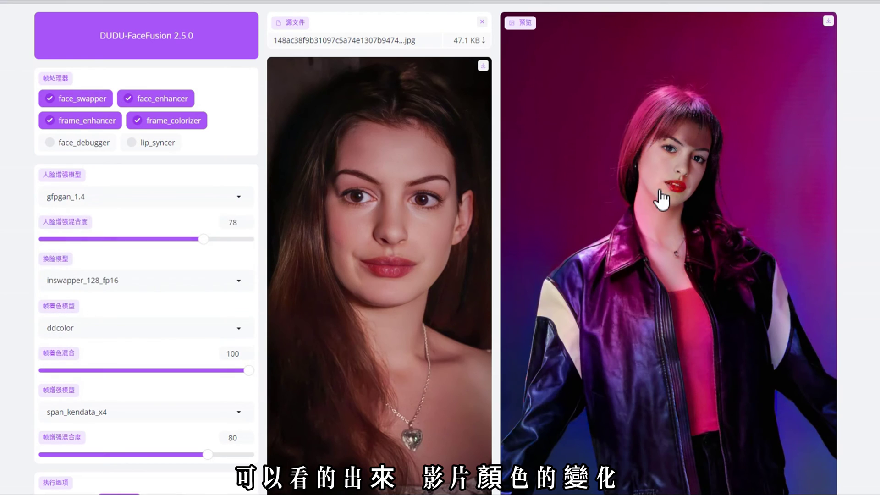
scroll(706, 224, "down", 3)
scroll(723, 230, "up", 1)
scroll(739, 244, "up", 2)
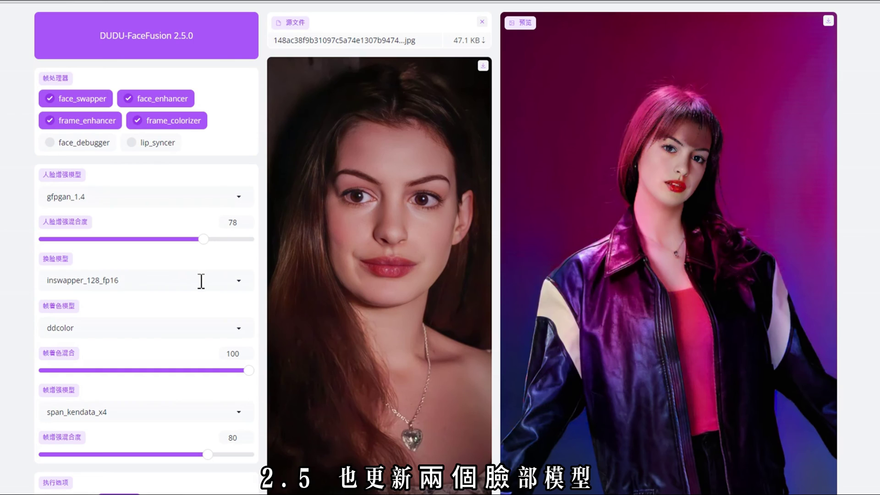
left_click(199, 202)
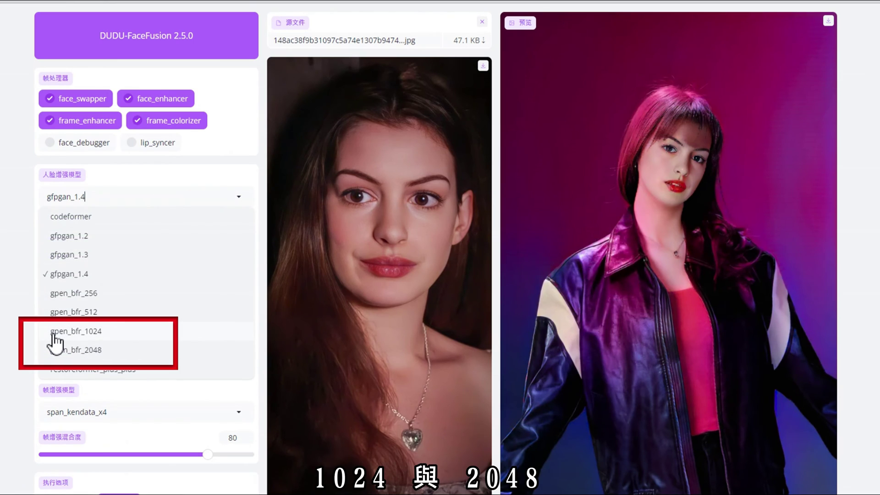
left_click(99, 337)
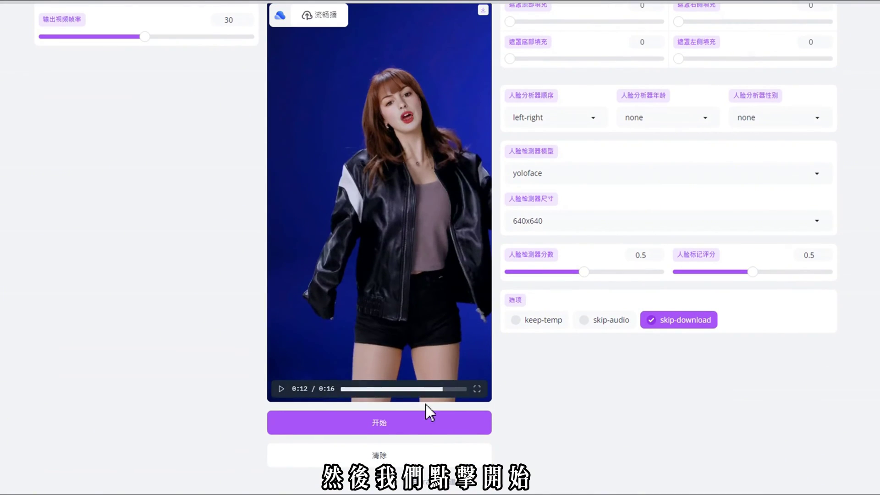
Start rendering the face-swapped output video with 开始.
left_click(392, 425)
scroll(481, 440, "up", 6)
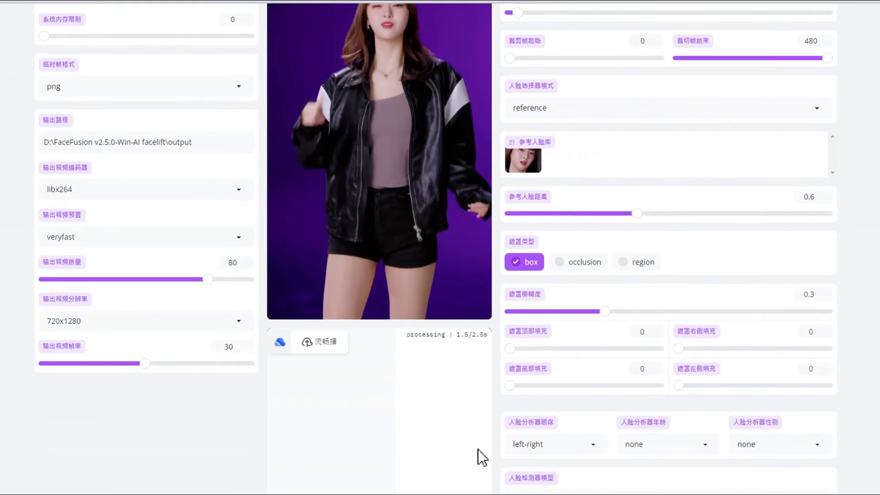
scroll(476, 451, "up", 6)
scroll(475, 453, "up", 3)
scroll(475, 453, "up", 6)
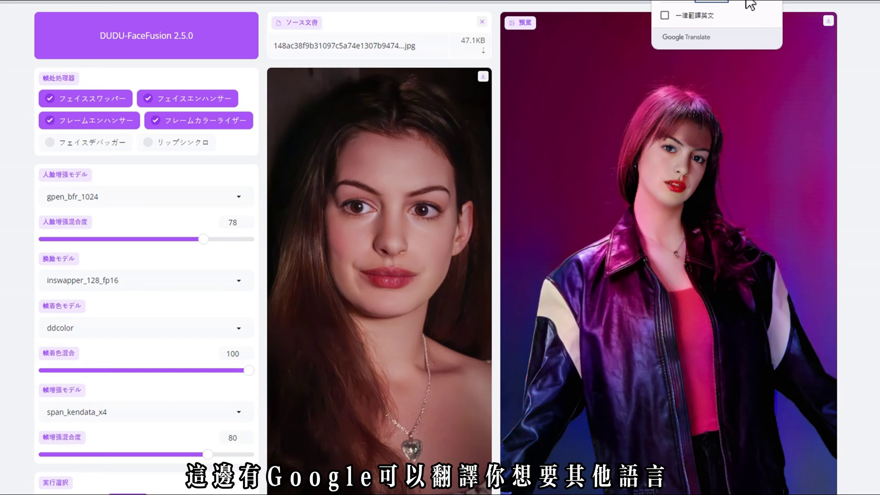
Have Chrome translate the FaceFusion page into 日文 (Japanese) and confirm with 完成.
left_click(747, 4)
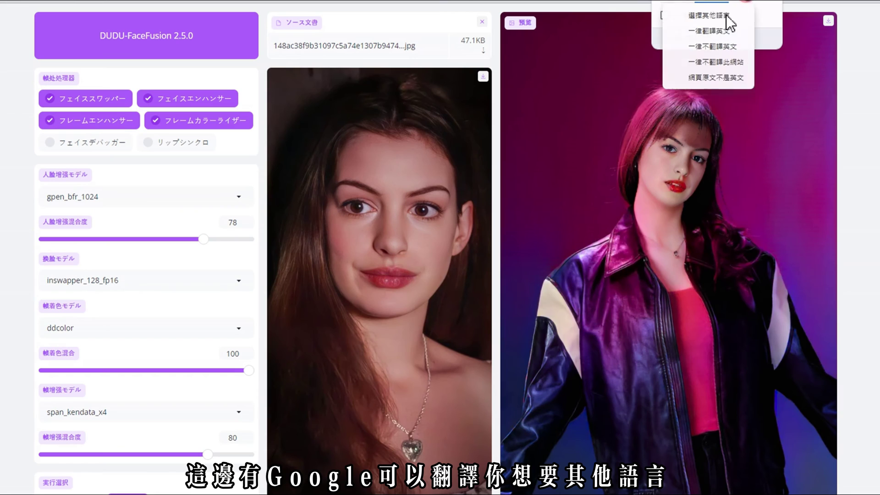
left_click(720, 16)
left_click(759, 20)
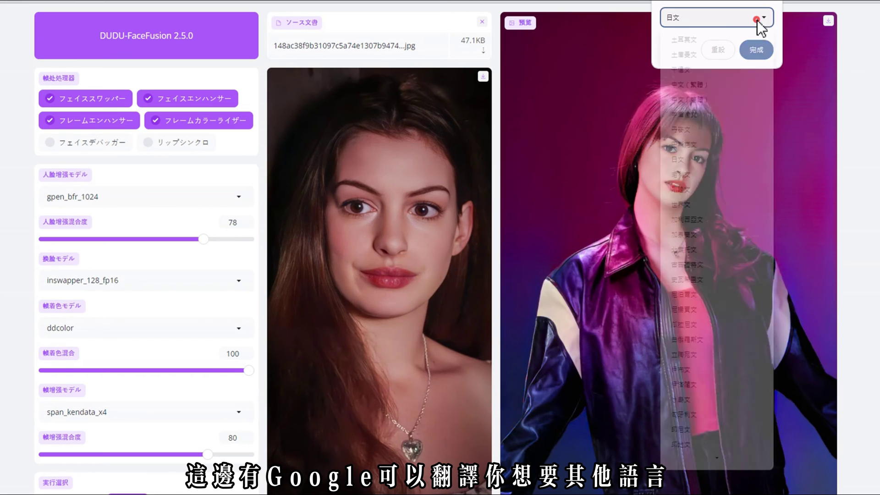
left_click(681, 158)
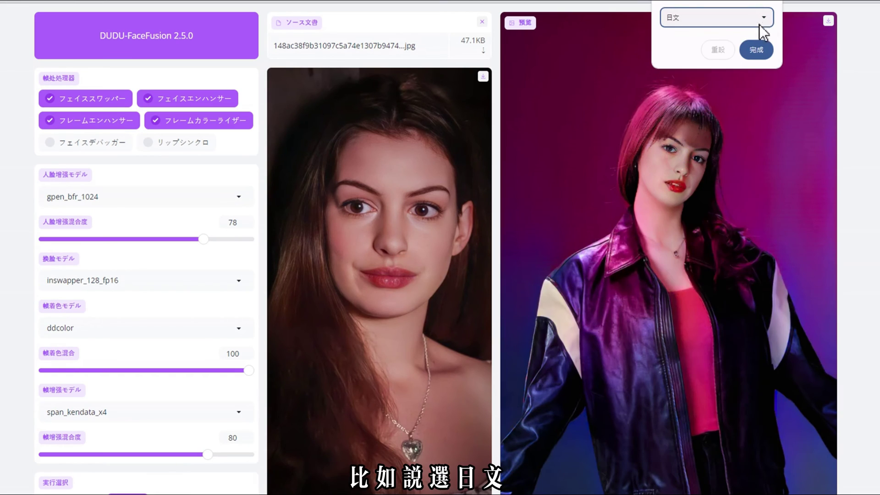
left_click(755, 50)
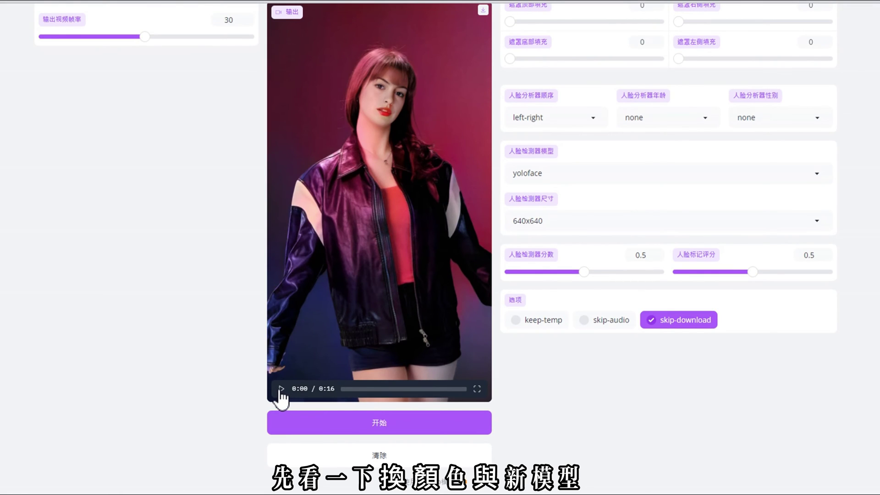
Play the rendered output video, then bring up the source-face file picker.
left_click(280, 389)
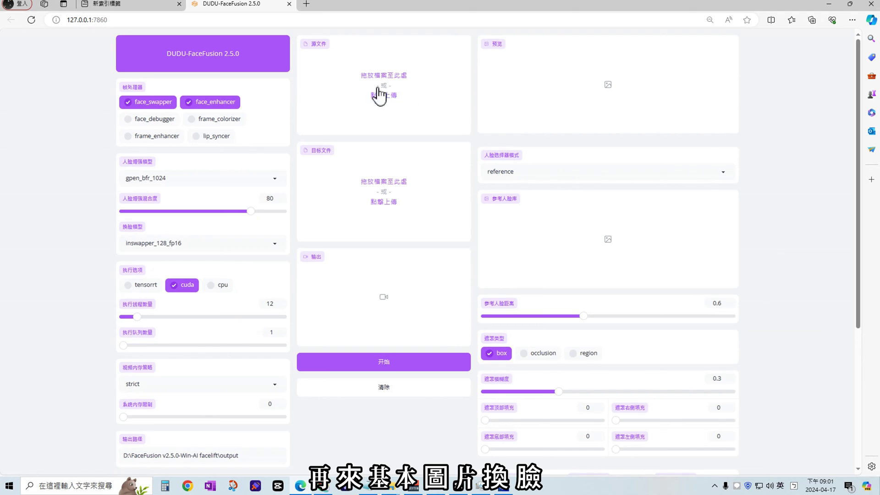
left_click(385, 86)
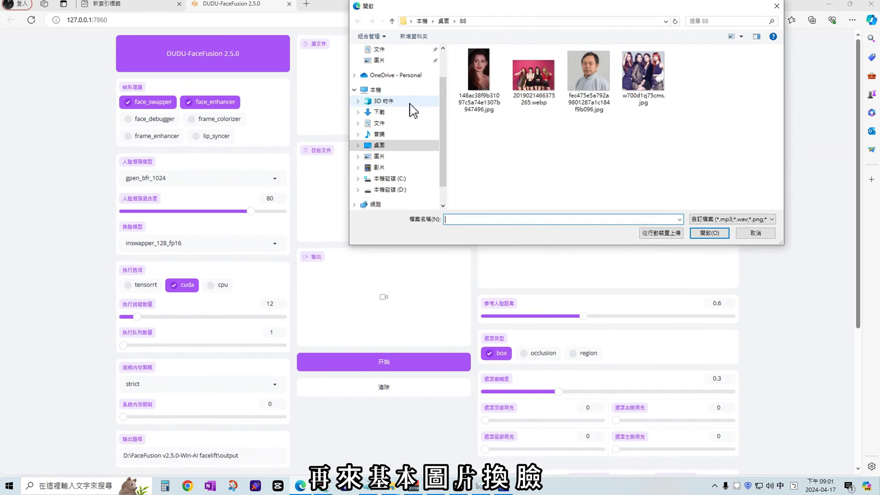
Load the man's portrait as source face and the woman's portrait as target image.
double_click(598, 94)
left_click(371, 279)
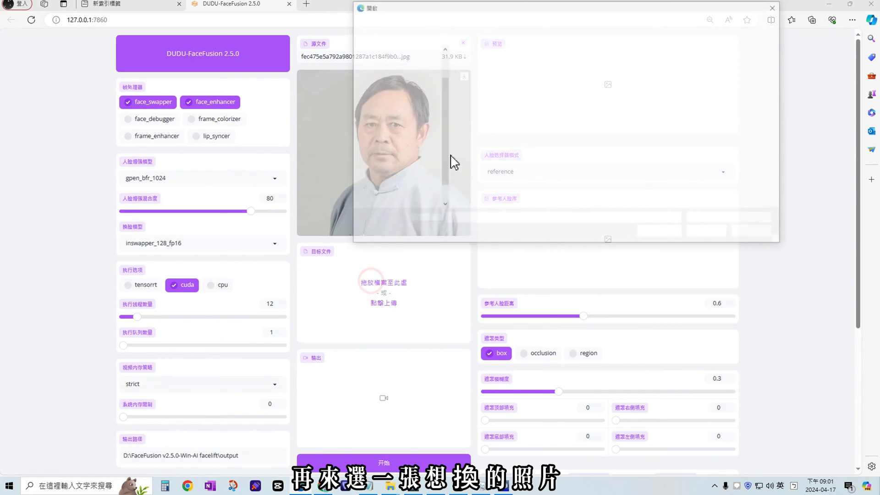
double_click(485, 87)
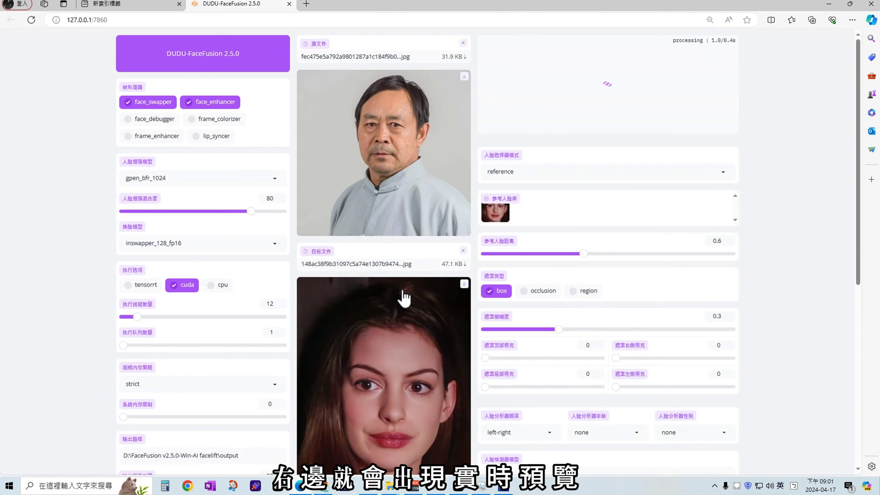
scroll(405, 296, "down", 3)
scroll(408, 275, "up", 1)
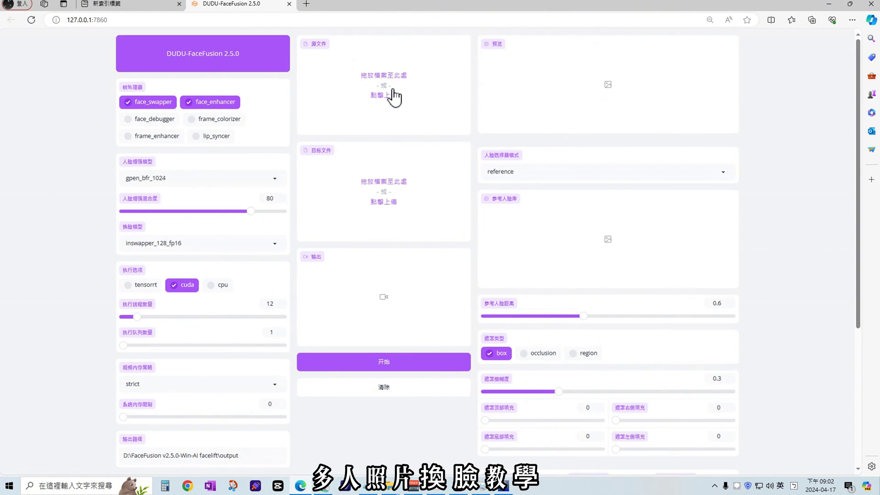
Load the woman's portrait as source, w700d1q75cms.jpg as target, and pick the third reference face.
left_click(394, 96)
double_click(474, 79)
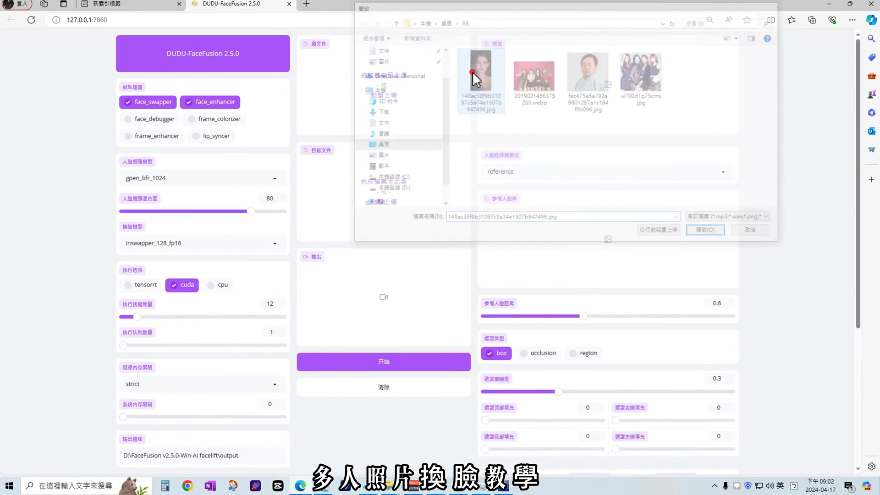
scroll(387, 249, "down", 4)
left_click(387, 249)
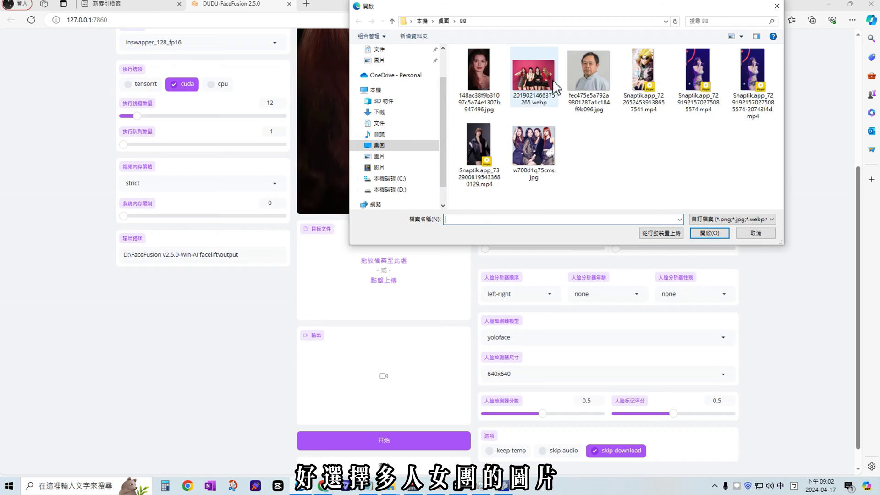
double_click(534, 146)
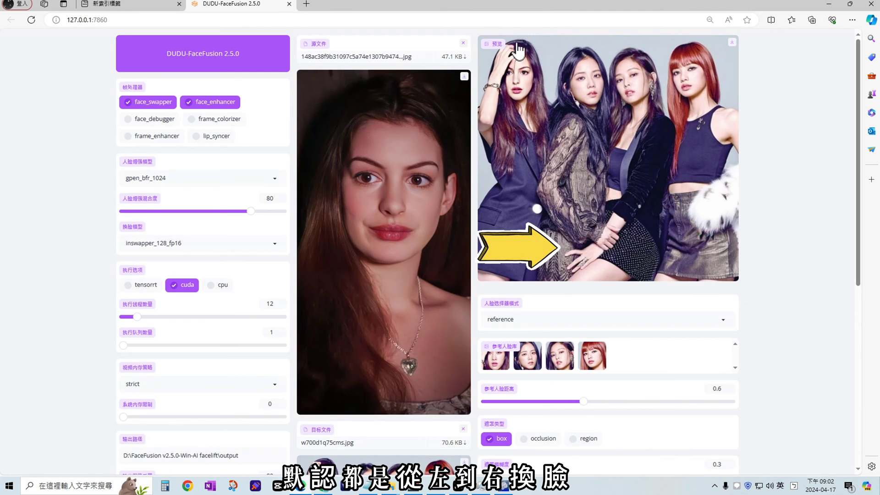
left_click(592, 361)
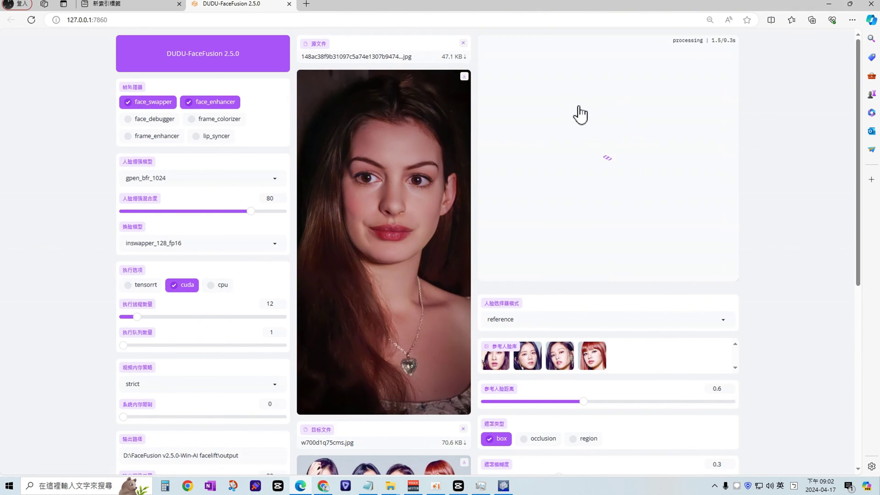
left_click(559, 356)
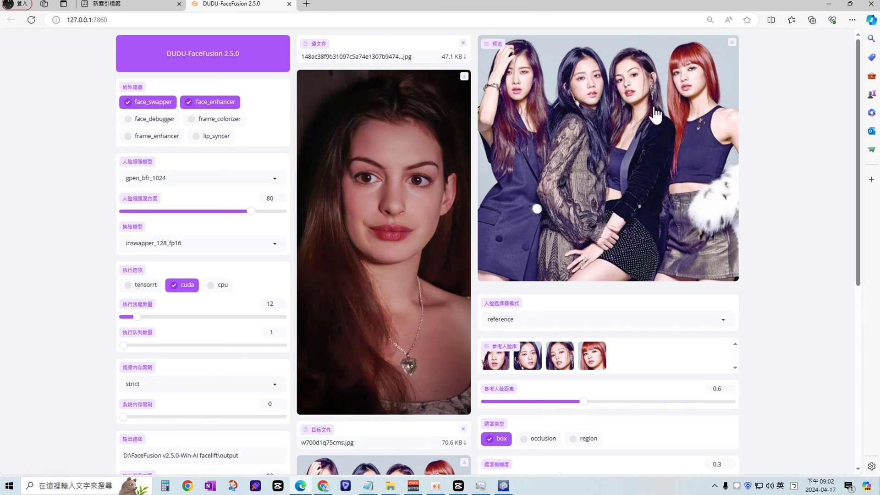
Set face selector mode to many and bring up the target file picker.
left_click(556, 321)
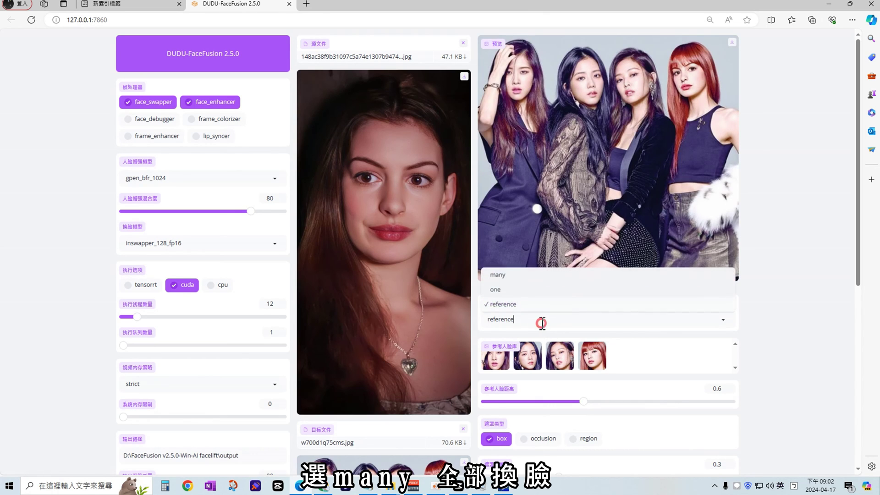
left_click(499, 275)
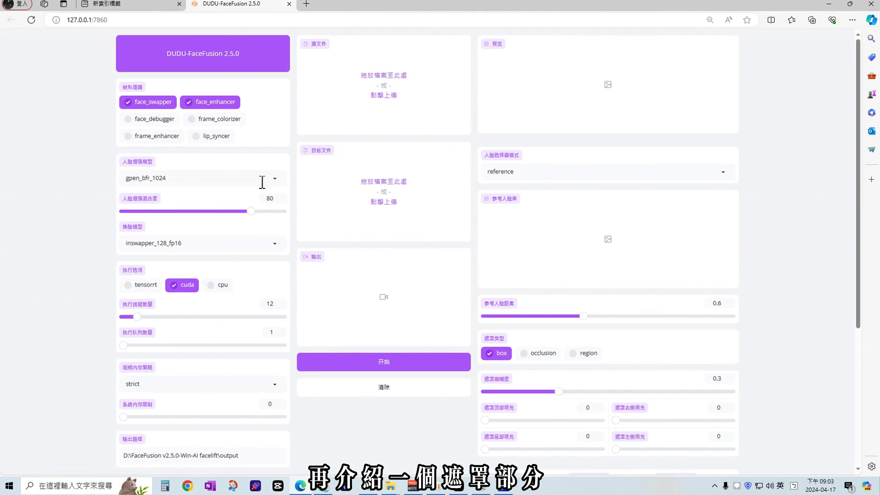
left_click(262, 182)
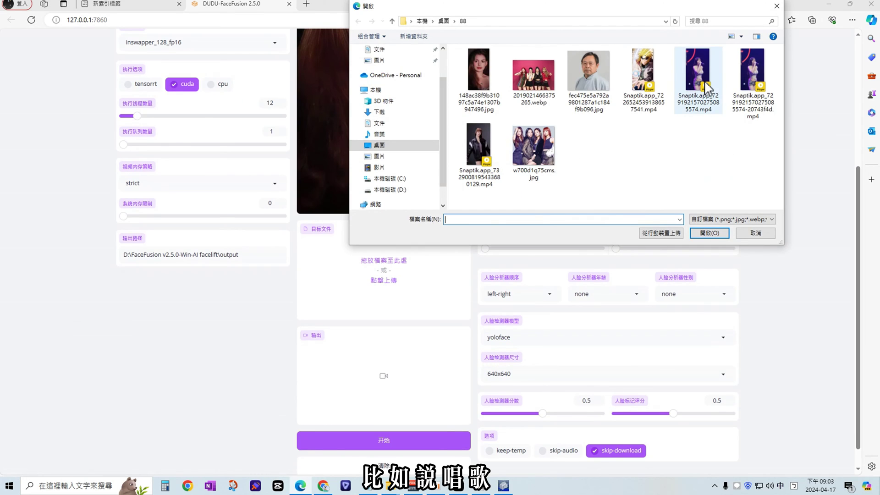
Load the 12-second Snaptik concert singing mp4 as the target video.
double_click(703, 85)
scroll(398, 275, "down", 3)
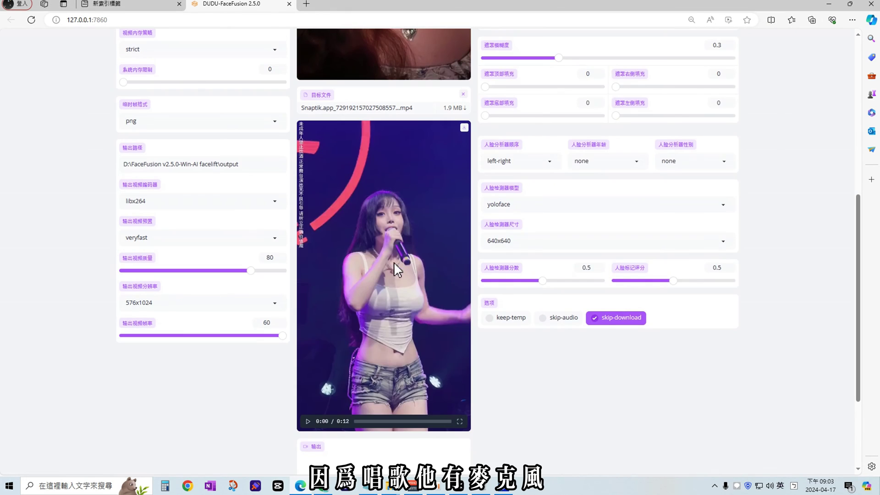
scroll(422, 254, "up", 7)
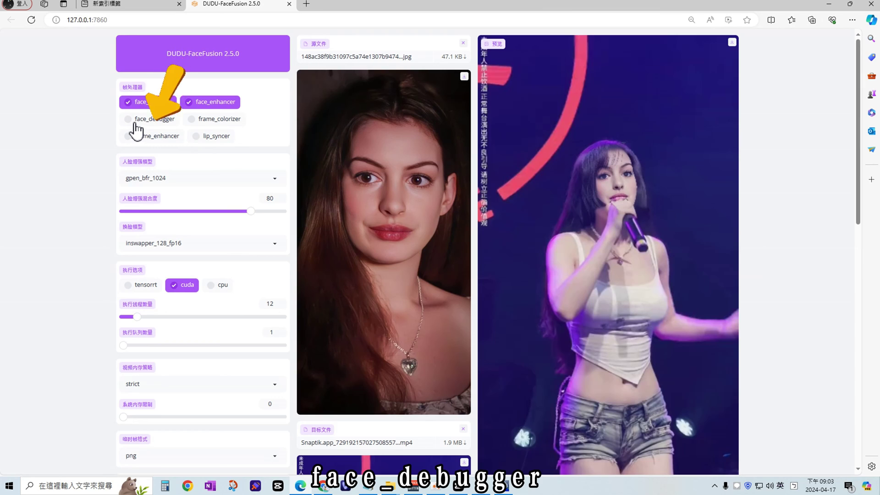
Enable face_debugger with its face-mask item so the mask outline shows in the preview.
left_click(136, 120)
left_click(233, 218)
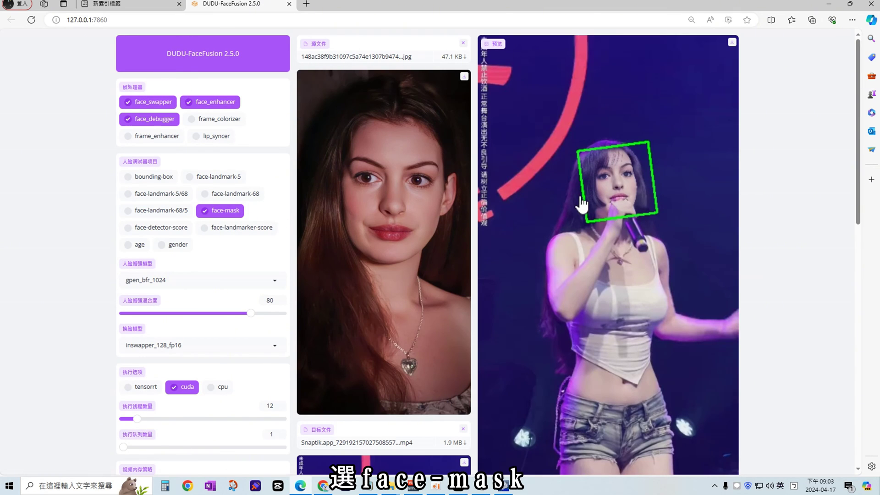
scroll(688, 338, "down", 7)
scroll(638, 310, "down", 4)
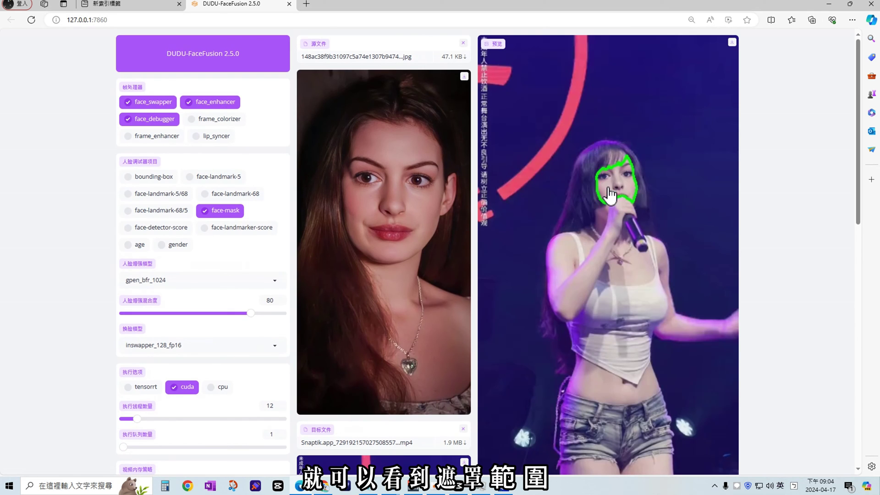
scroll(610, 195, "down", 2)
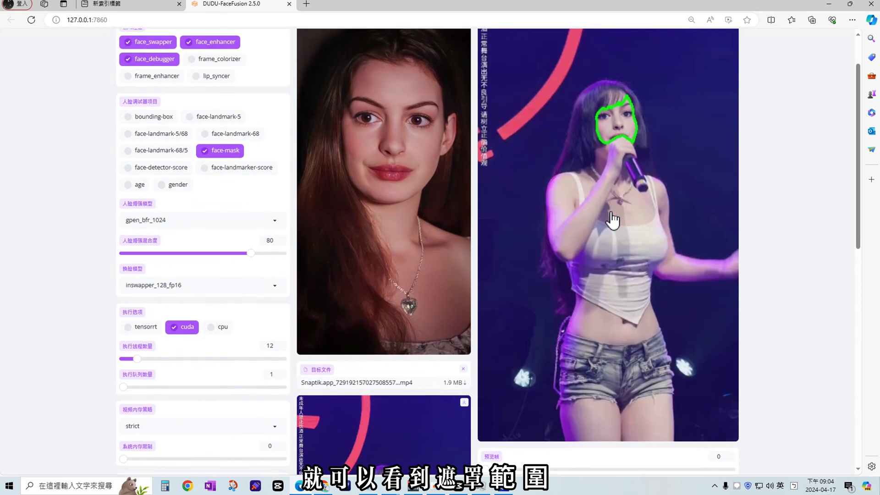
scroll(595, 275, "down", 3)
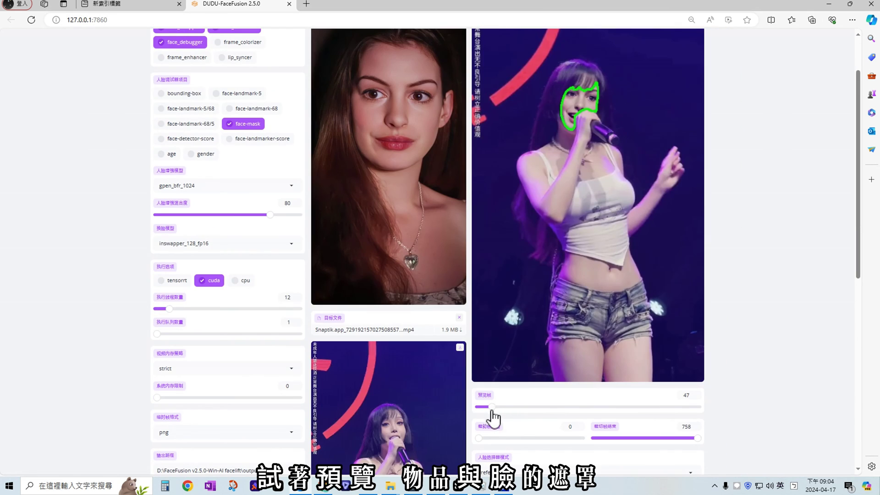
Move the preview frame slider to frame 64 to check the mask around the microphone.
left_click_drag(498, 416, 504, 412)
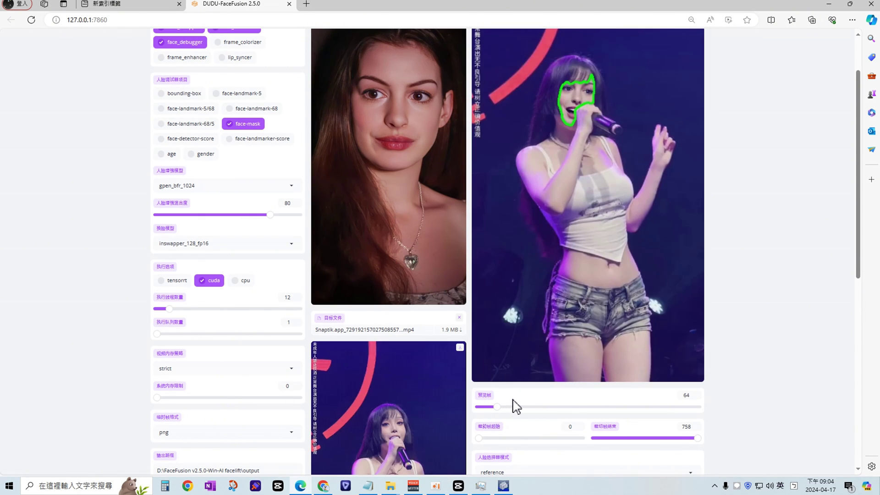
scroll(555, 422, "down", 3)
scroll(555, 422, "down", 2)
Raise the face mask blur to about 0.7 for softer mask edges.
scroll(596, 371, "down", 2)
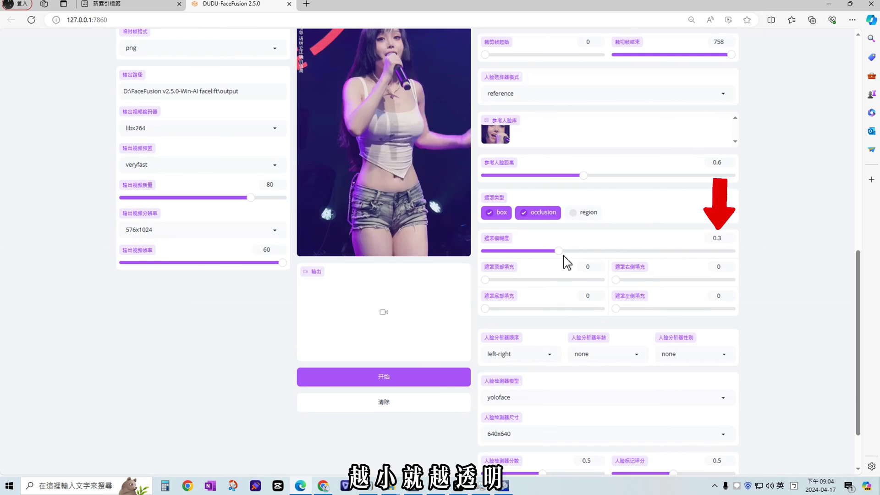
mouse_move(563, 256)
left_mouse_down()
mouse_move(523, 250)
mouse_move(563, 226)
left_mouse_up()
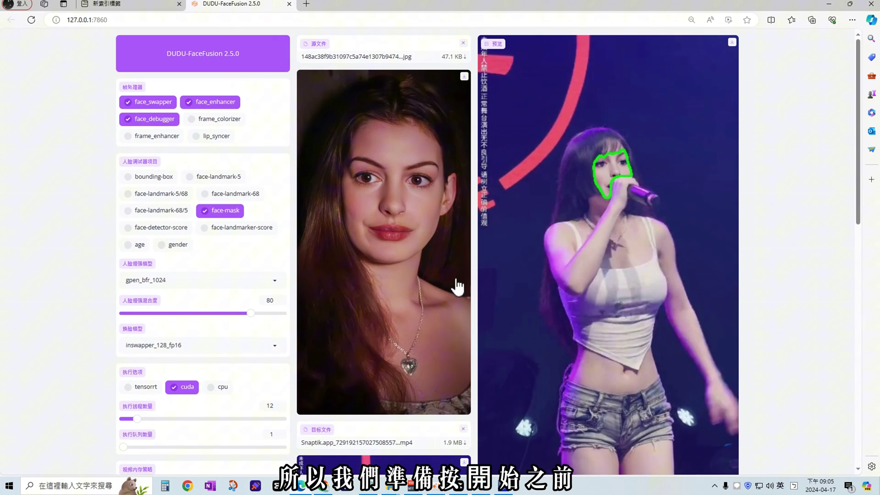
scroll(457, 287, "down", 6)
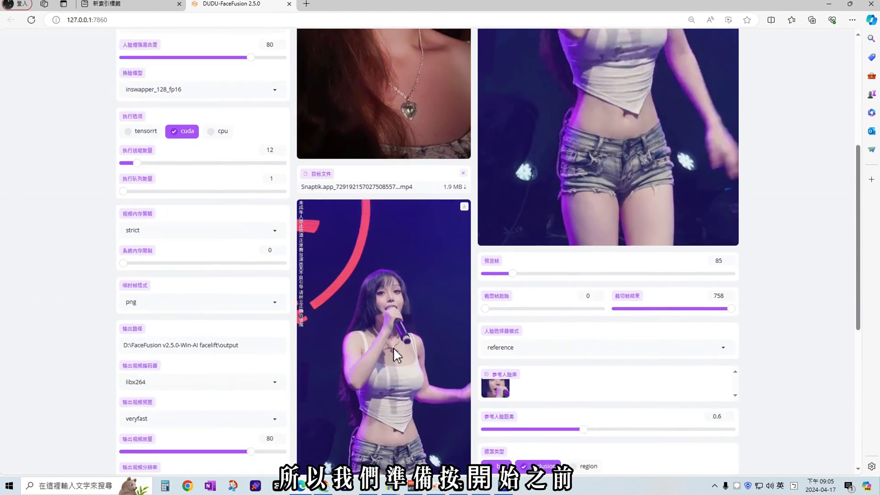
scroll(393, 347, "down", 3)
scroll(373, 412, "down", 3)
scroll(367, 320, "down", 2)
Turn off the face_debugger overlay.
scroll(360, 312, "up", 6)
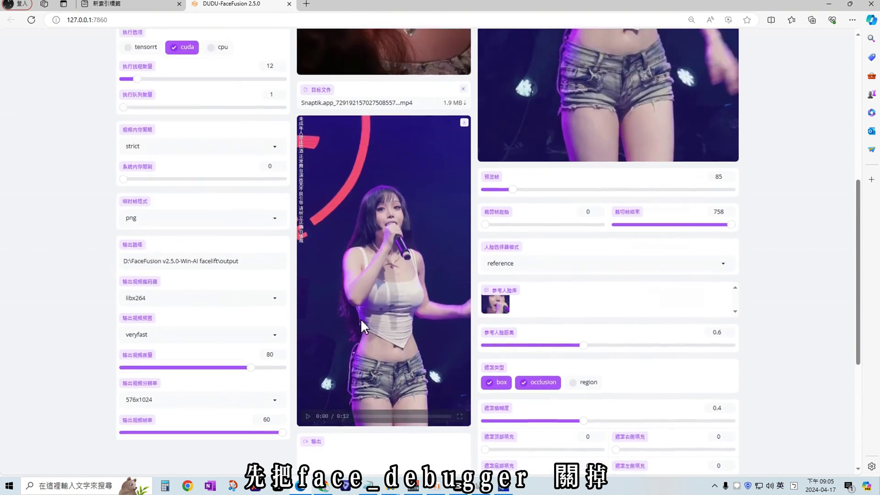
scroll(312, 257, "up", 6)
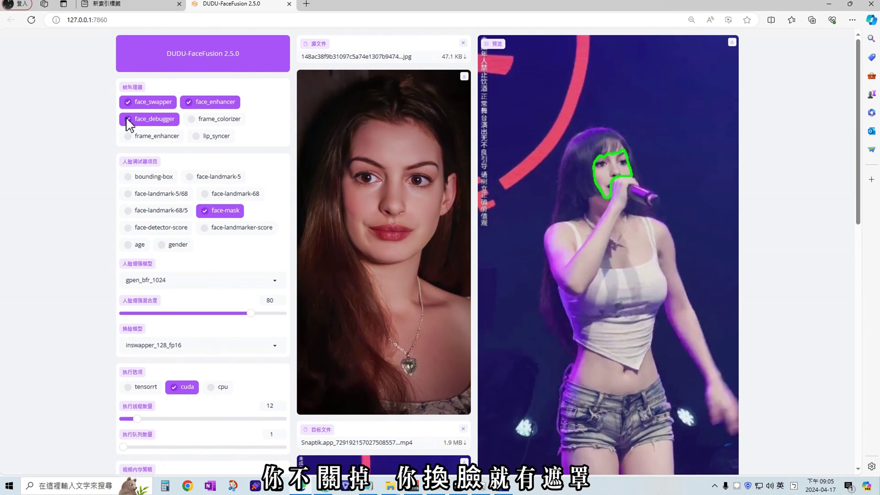
left_click(129, 120)
scroll(649, 305, "down", 12)
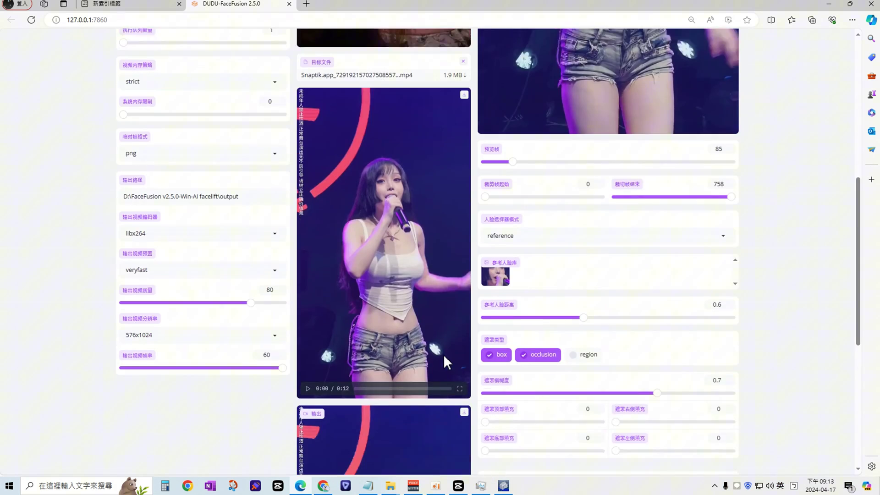
Play the rendered 12-second face-swapped singing video to review the result.
scroll(444, 354, "down", 5)
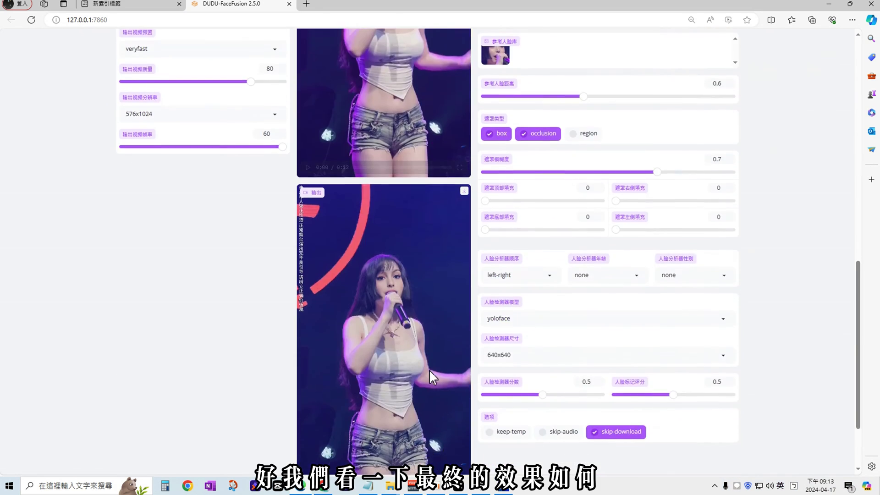
scroll(429, 369, "down", 2)
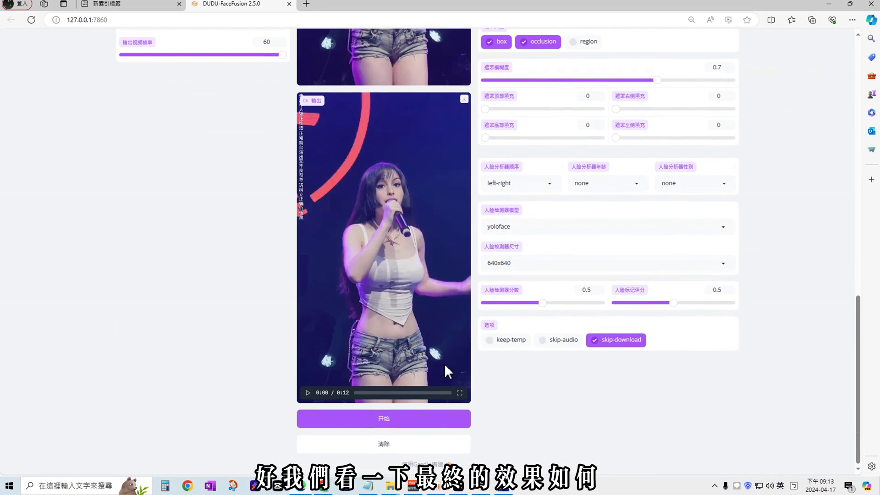
left_click(308, 390)
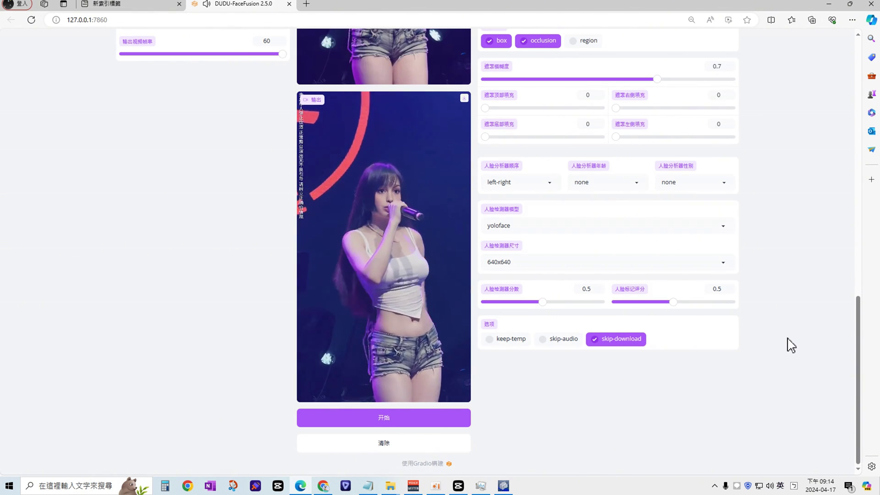
scroll(422, 315, "up", 4)
scroll(422, 315, "up", 3)
scroll(417, 315, "down", 4)
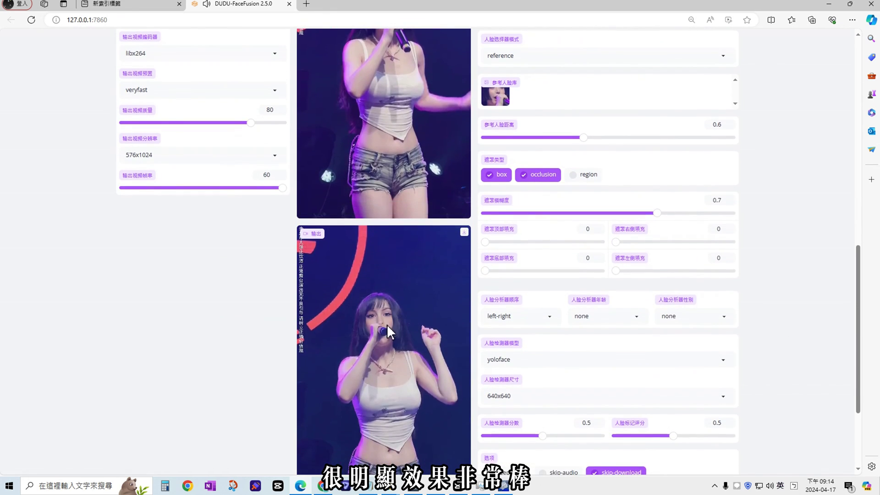
scroll(384, 325, "up", 2)
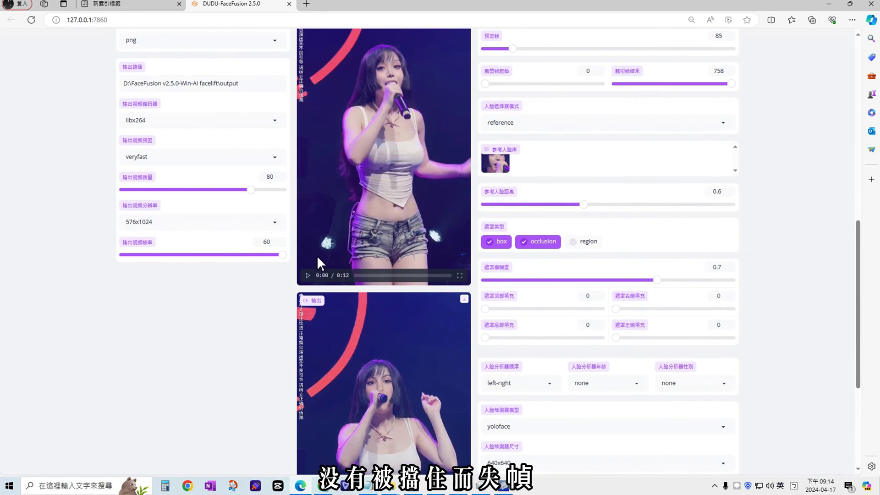